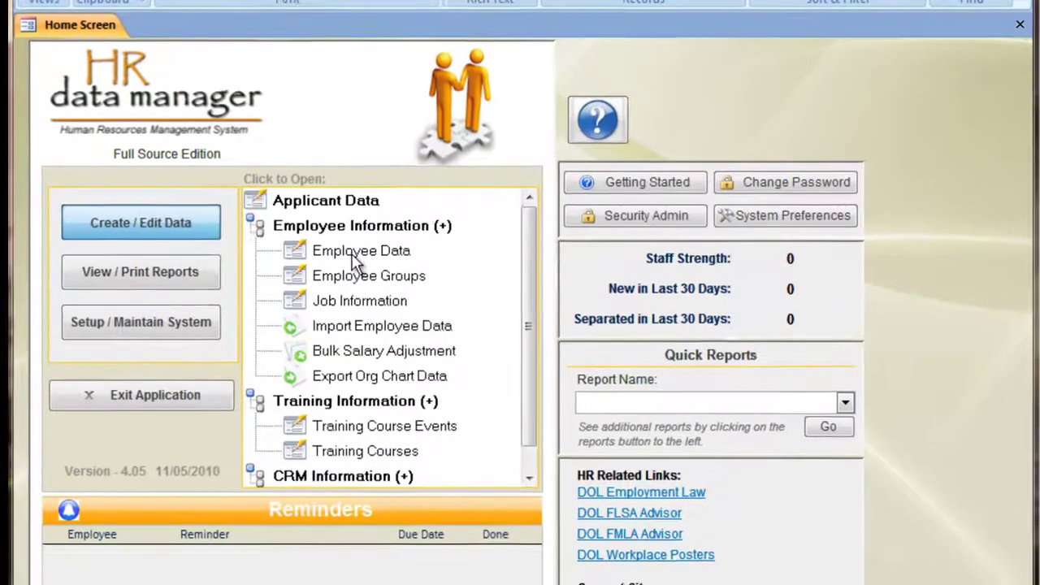
# Open Employee Data from the Home Screen tree to start a blank employee record.
pyautogui.click(503, 218)
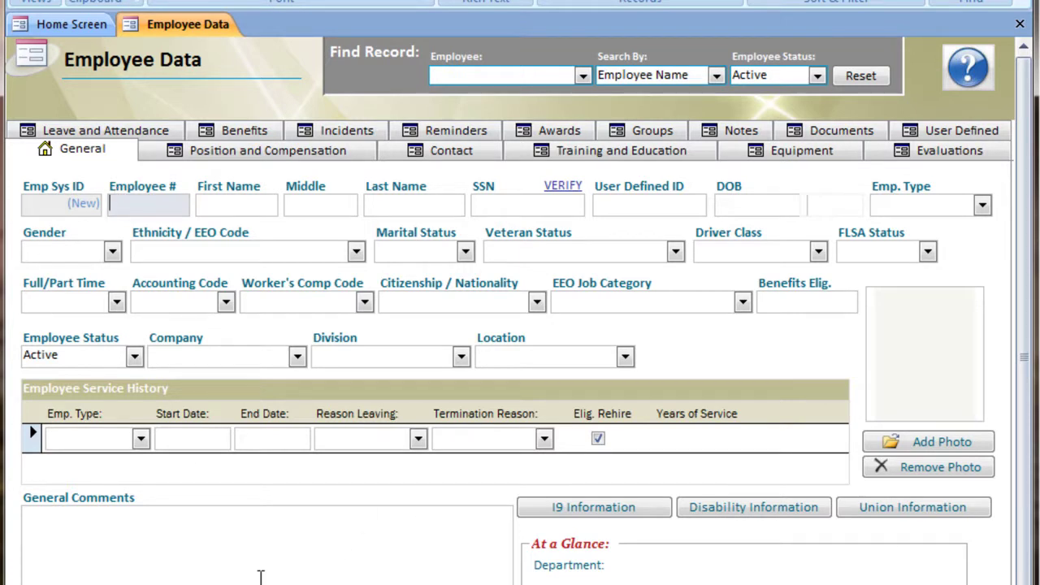
# Enter the employee number, then the employee's first name, middle initial and last name.
pyautogui.write('21343')
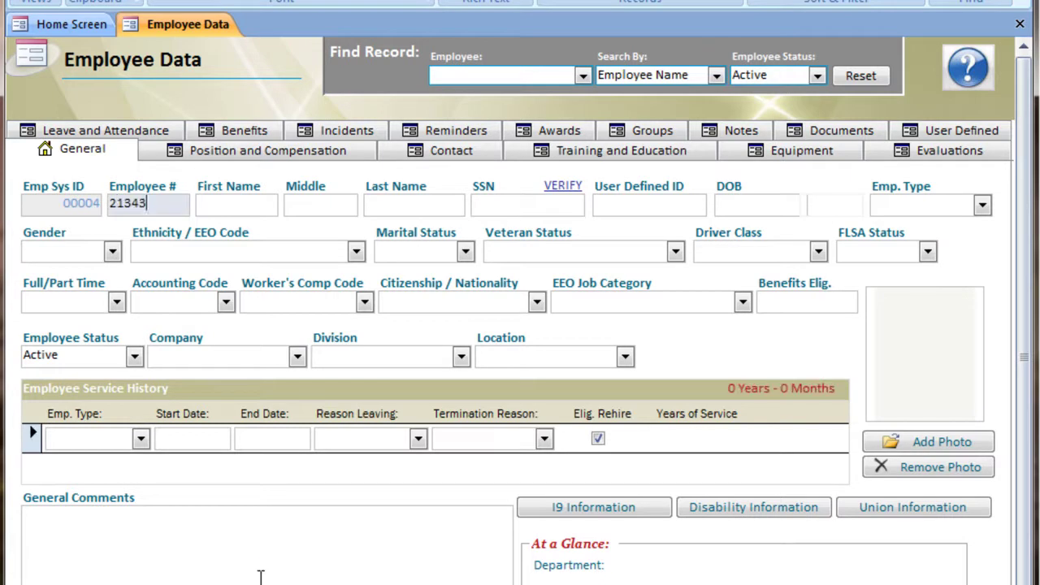
pyautogui.press('Tab')
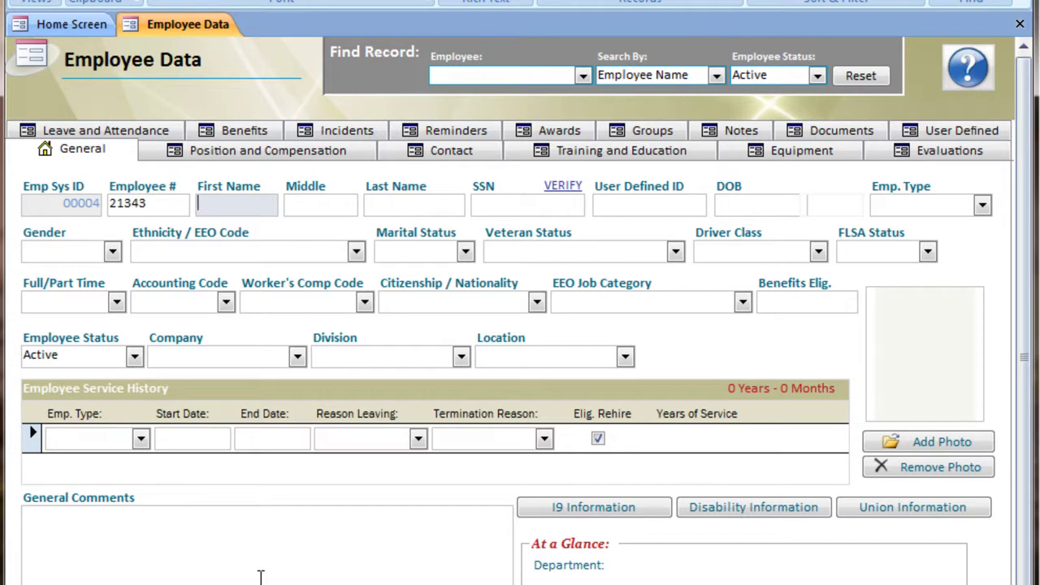
pyautogui.write('John')
pyautogui.press('Tab')
pyautogui.write('T')
pyautogui.press('Tab')
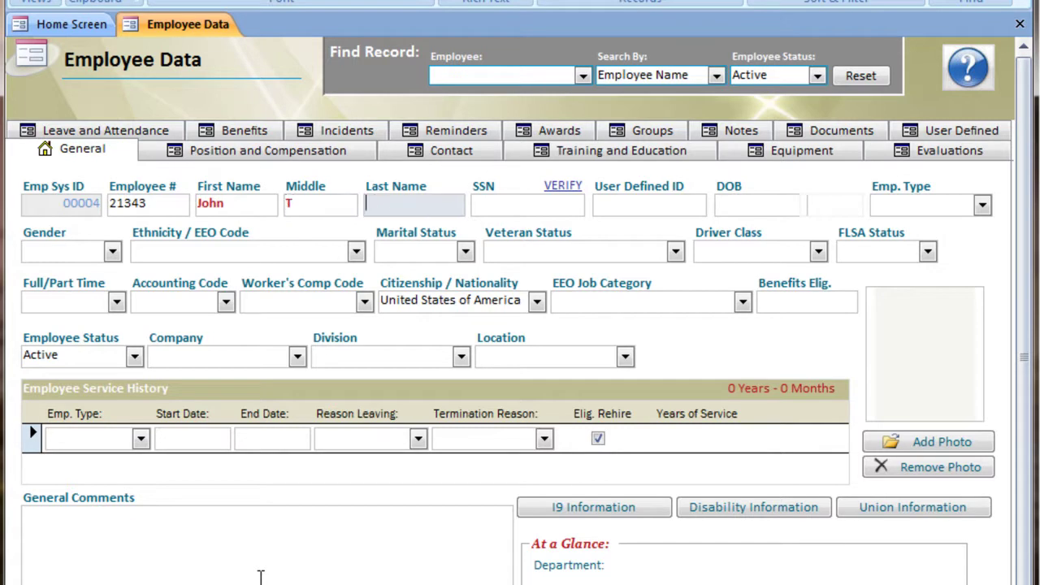
pyautogui.write('Doe')
pyautogui.press('Tab')
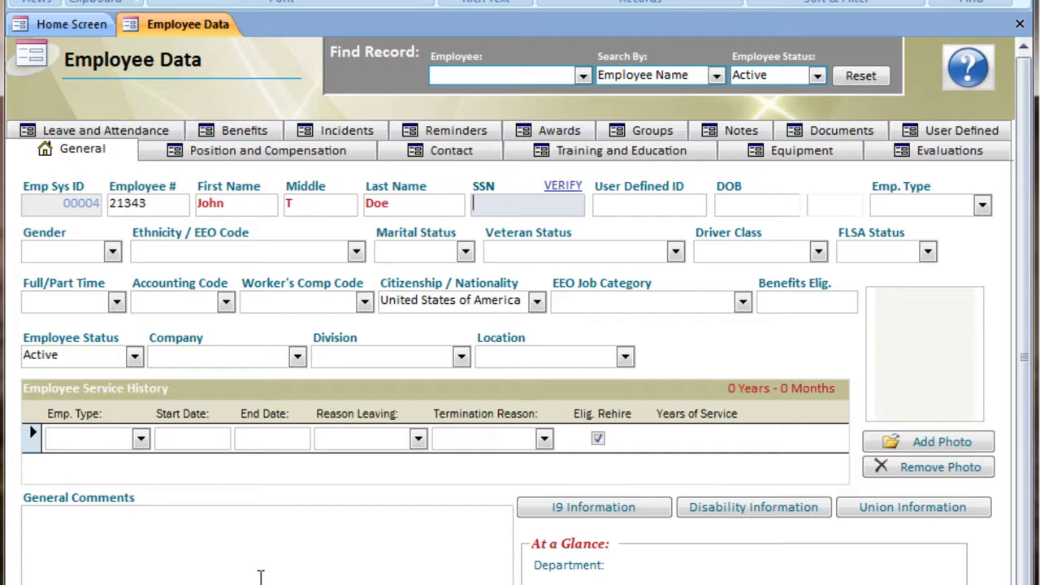
# Enter the employee's SSN, birth date 01/01/1970 and employee type Employee.
pyautogui.press('Tab')
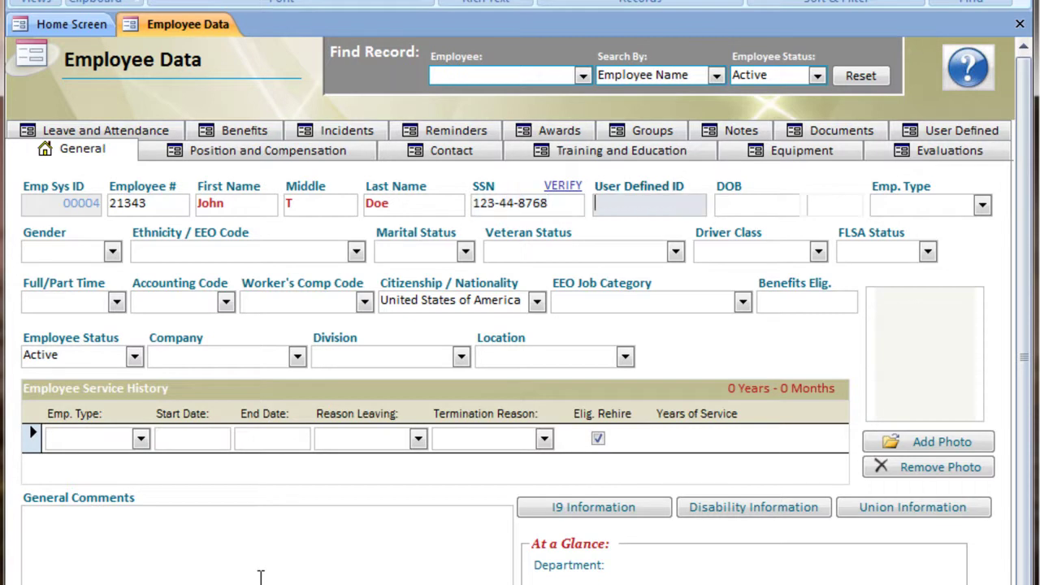
pyautogui.press('Tab')
pyautogui.write('01/01/')
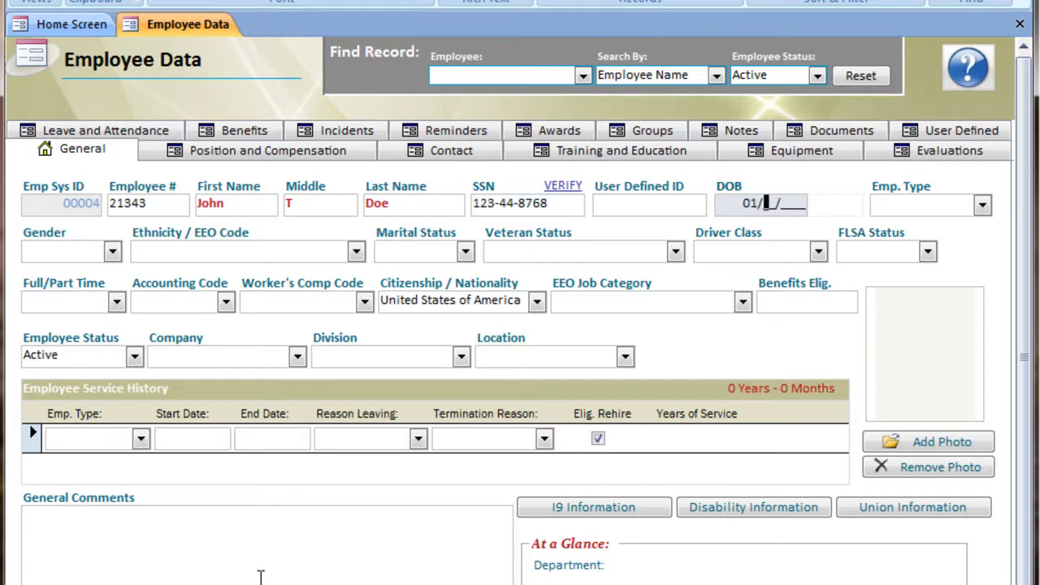
pyautogui.write('197')
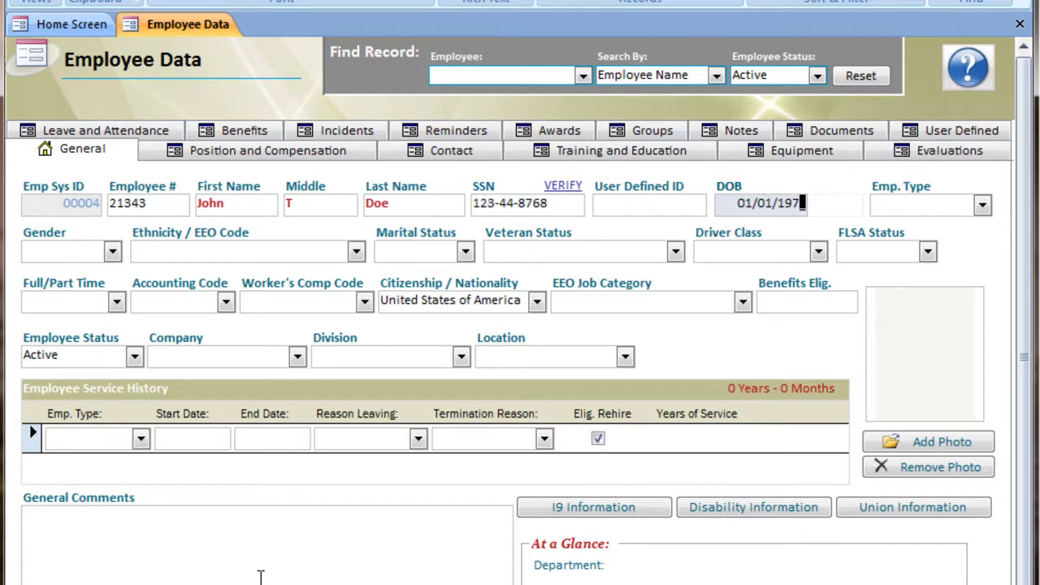
pyautogui.write('0')
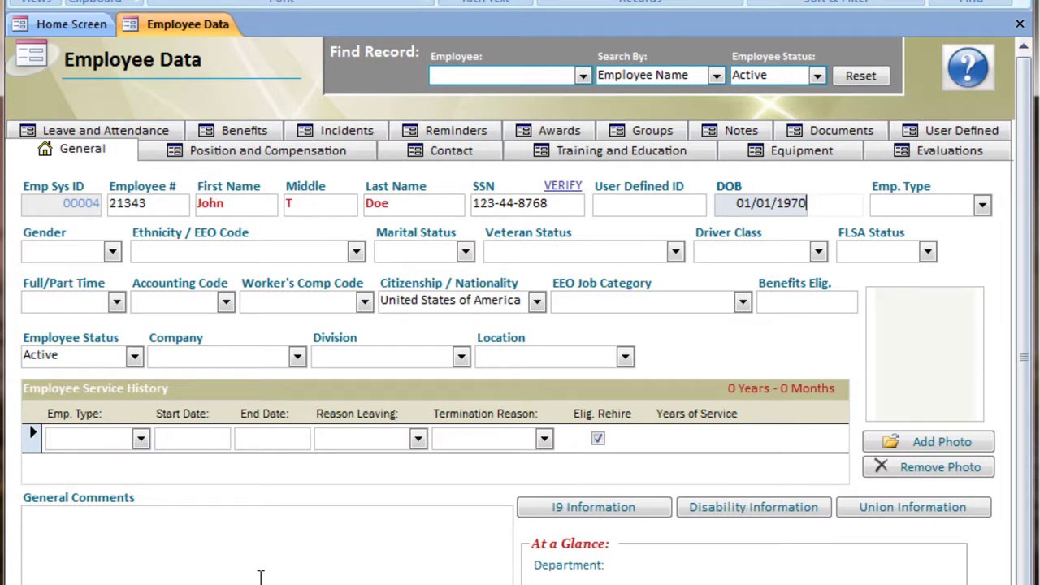
pyautogui.press('Tab')
pyautogui.write('e')
pyautogui.press('Tab')
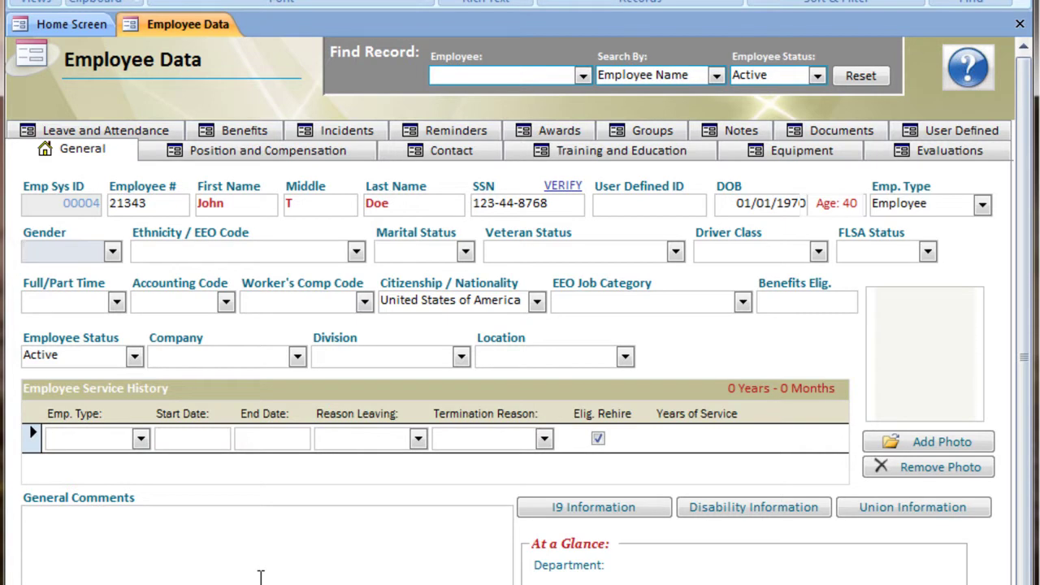
# Set gender Male, ethnicity White, marital status Married and veteran status Other Protected Veterans.
pyautogui.click(112, 252)
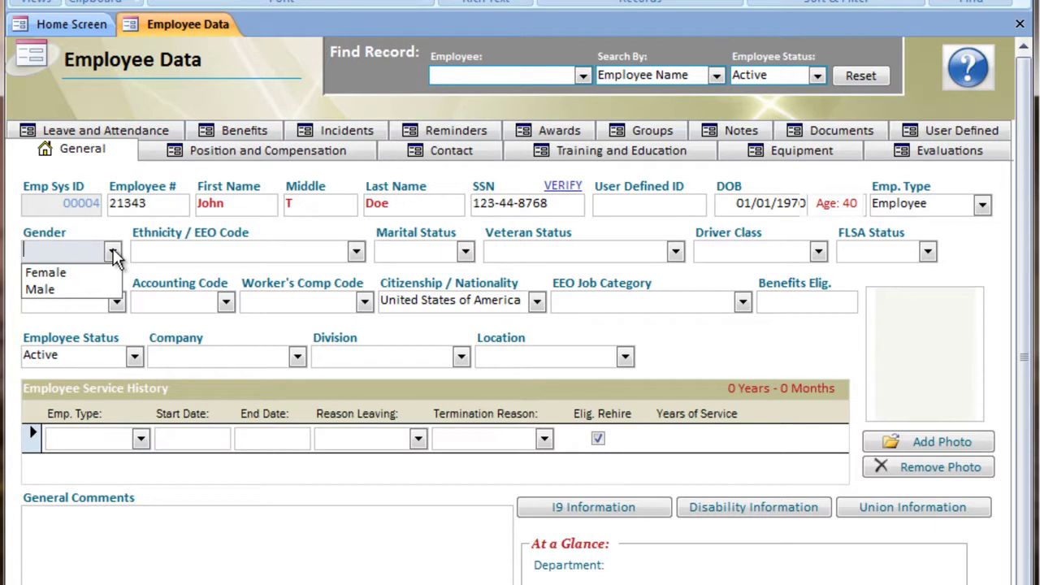
pyautogui.click(113, 253)
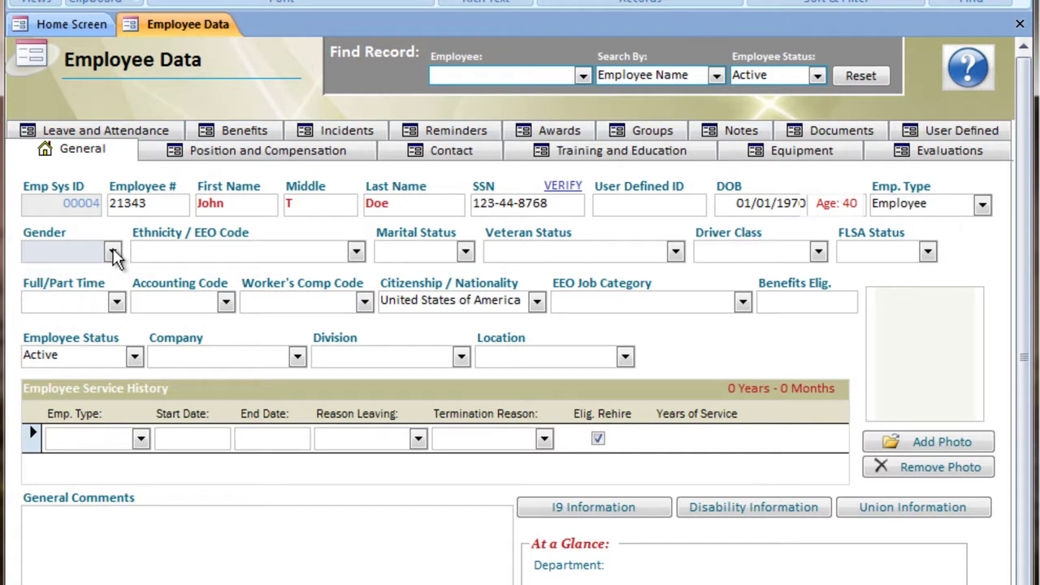
pyautogui.write('male')
pyautogui.press('Tab')
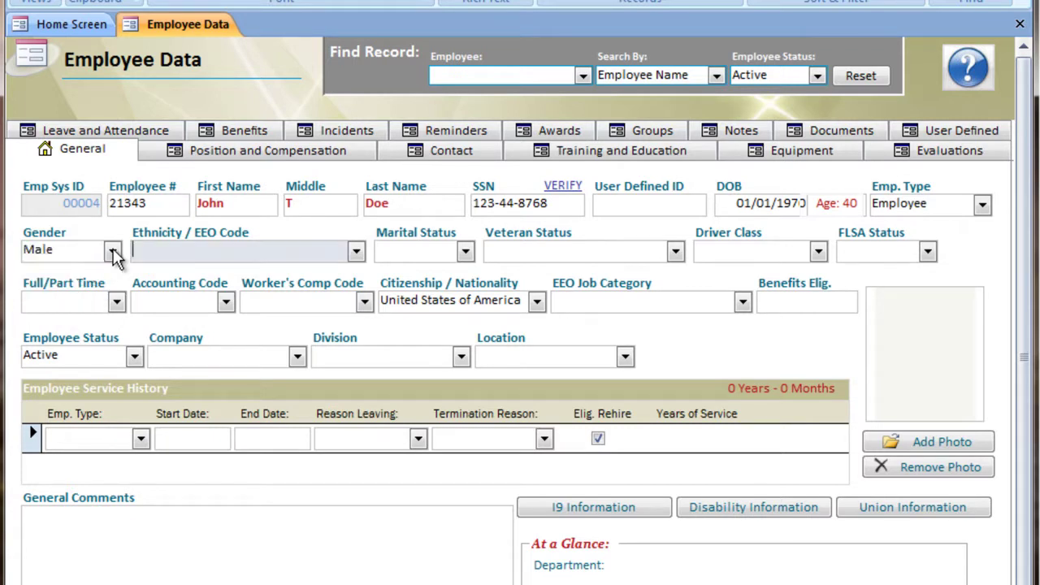
pyautogui.write('white')
pyautogui.press('Tab')
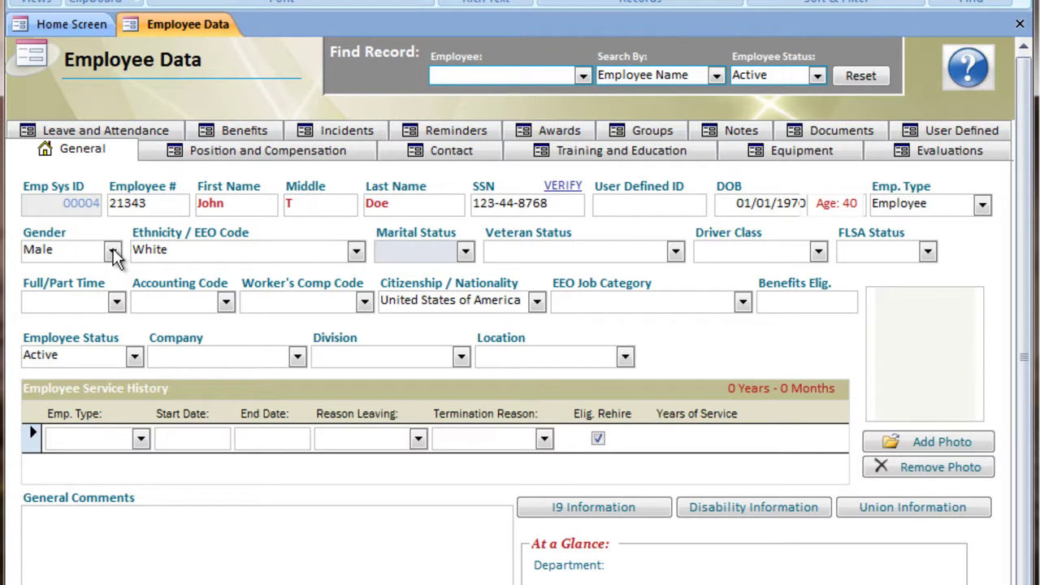
pyautogui.write('married')
pyautogui.press('Tab')
pyautogui.write('o')
pyautogui.press('Tab')
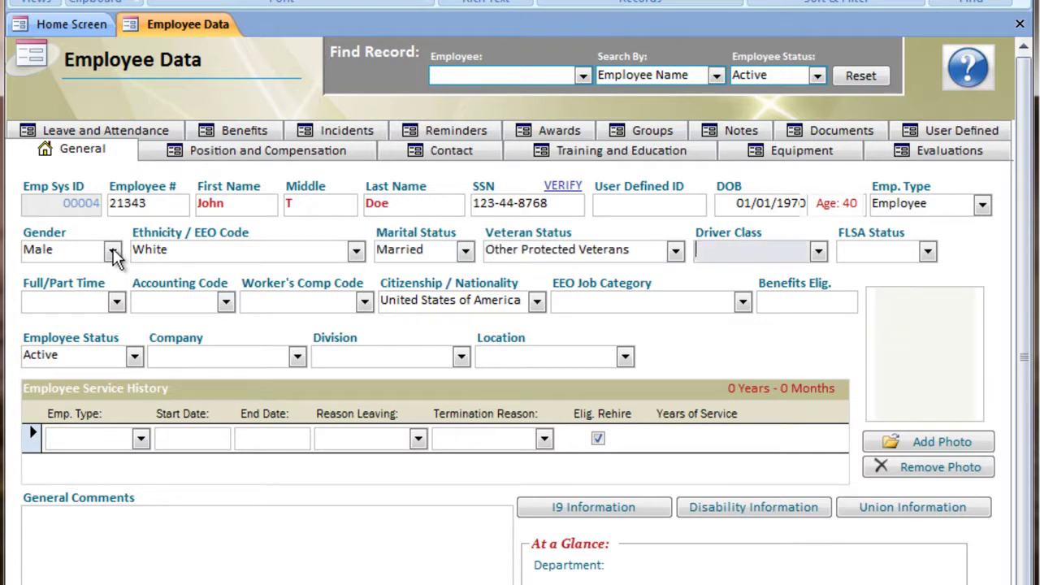
# Set FLSA status Exempt, Full Time, and EEO job category Professionals.
pyautogui.press('Tab')
pyautogui.write('e')
pyautogui.press('Tab')
pyautogui.write('f')
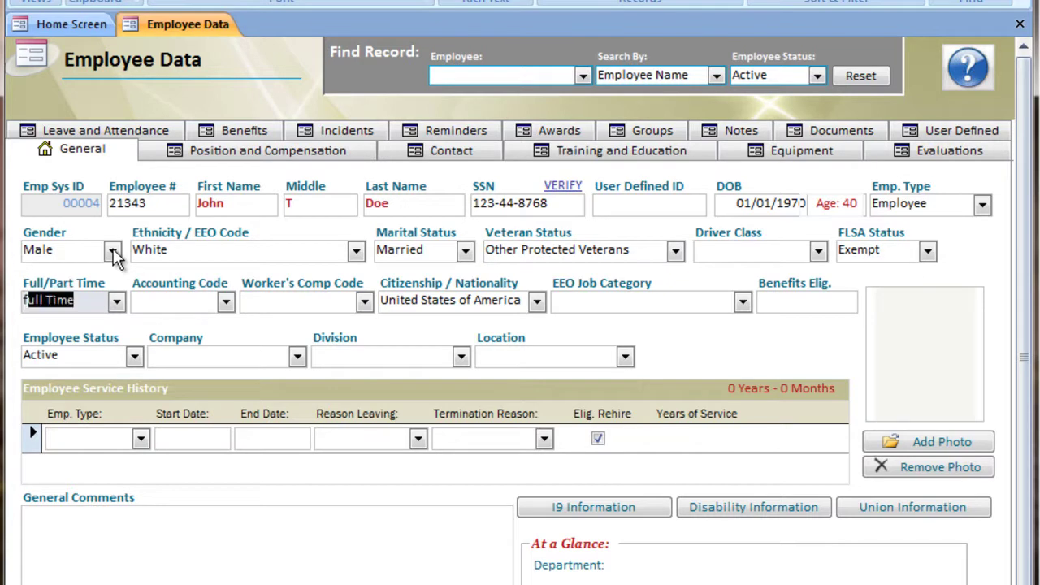
pyautogui.press('Tab')
pyautogui.press('Tab')
pyautogui.press('Tab')
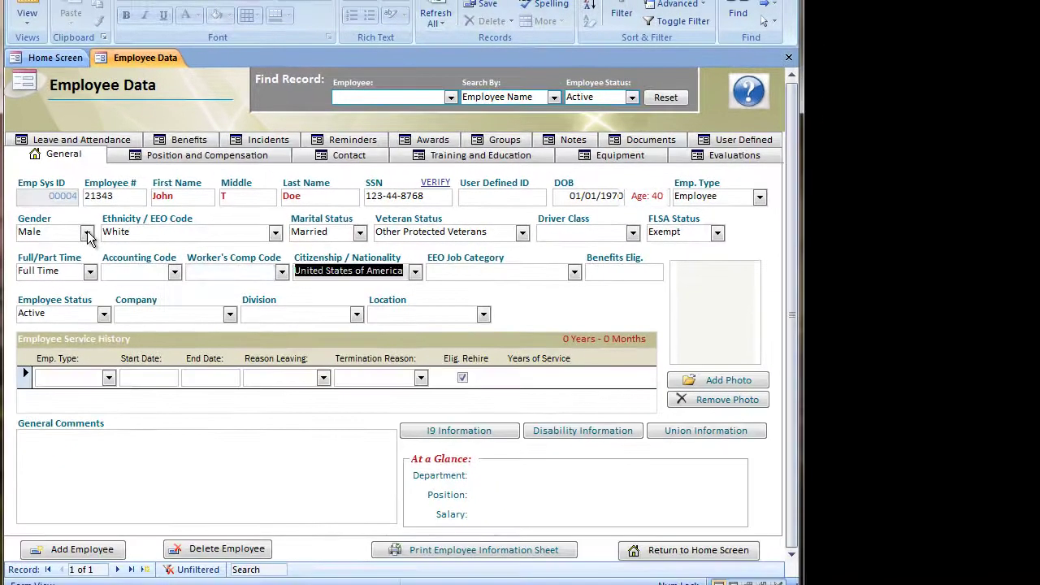
pyautogui.press('Tab')
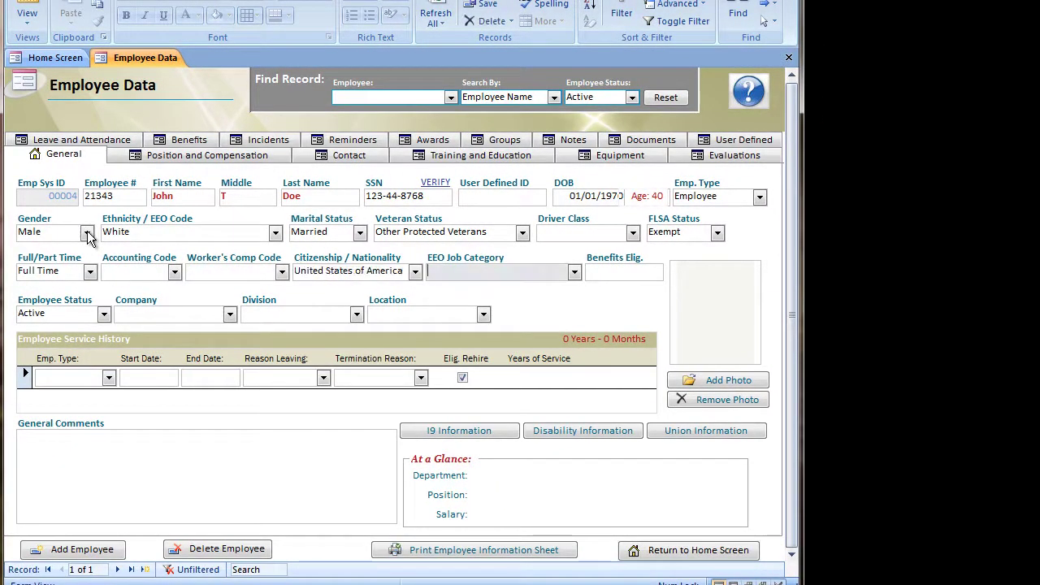
pyautogui.write('p')
pyautogui.press('BackSpace')
pyautogui.press('BackSpace')
pyautogui.write('pro')
pyautogui.press('Tab')
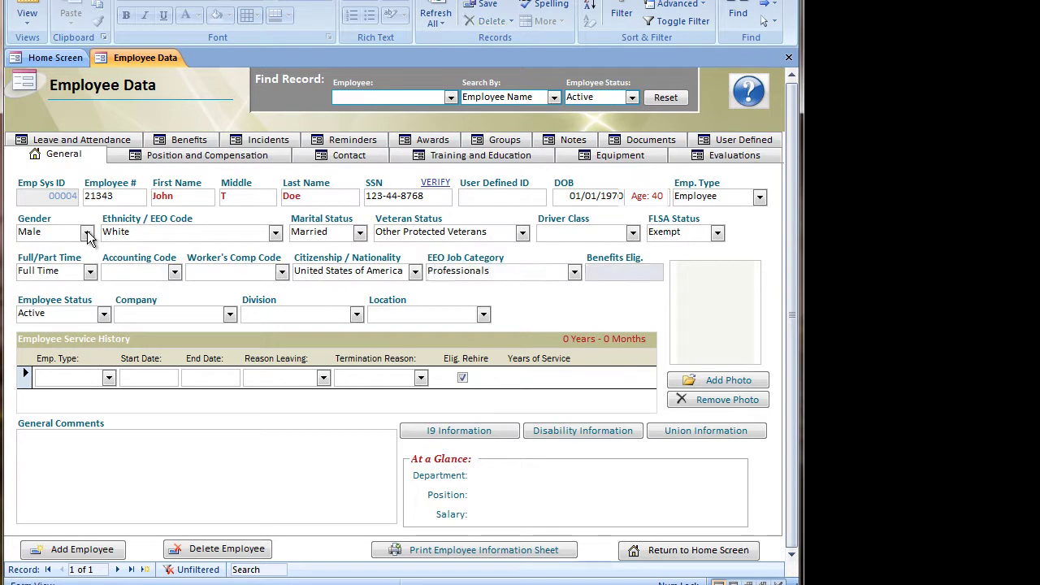
pyautogui.press('Tab')
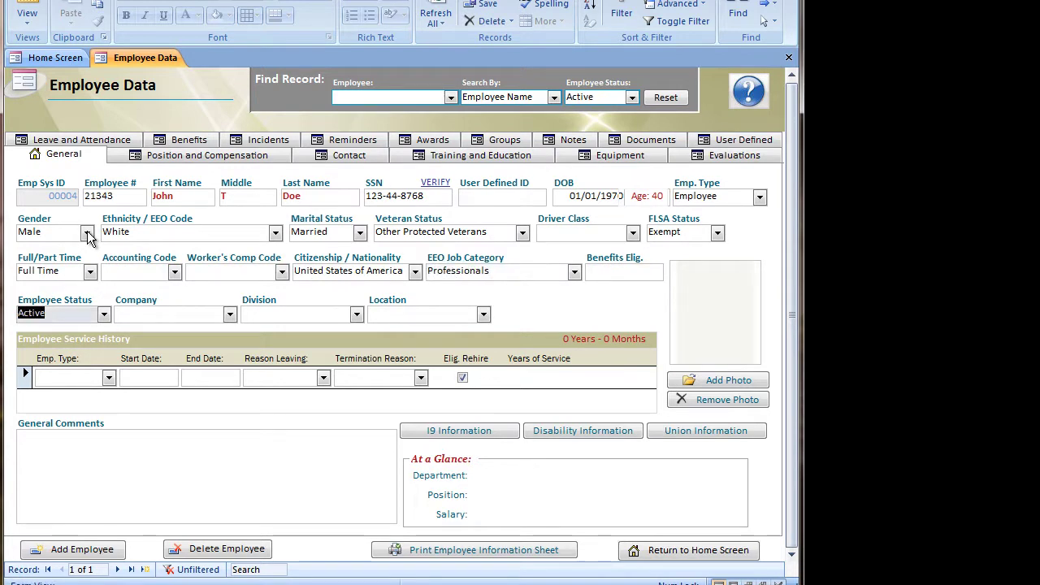
pyautogui.press('Tab')
pyautogui.press('Tab')
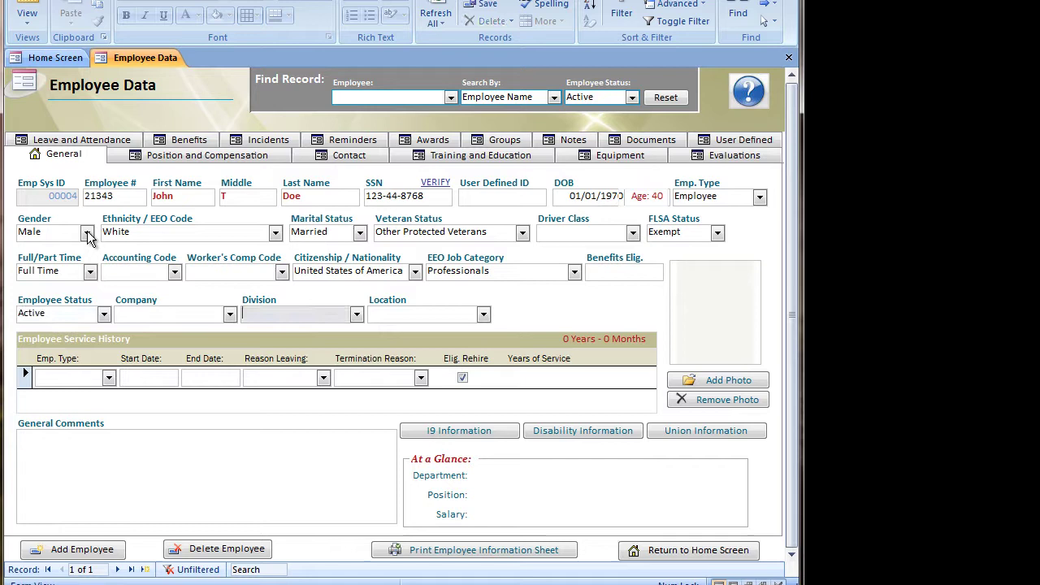
pyautogui.press('Tab')
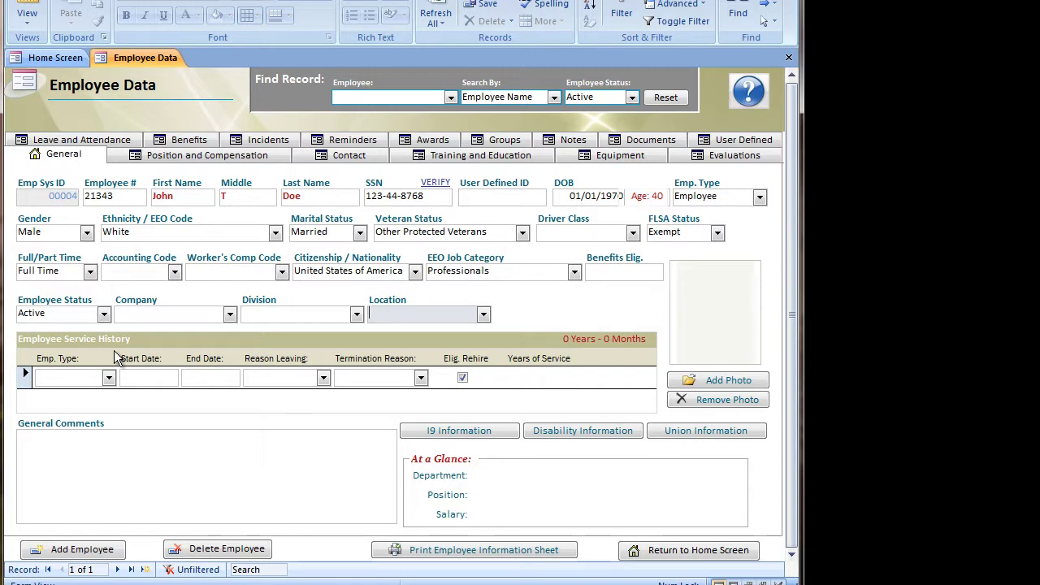
# Add a service history row of type Employee starting 01/01/2010.
pyautogui.click(91, 378)
pyautogui.write('employee')
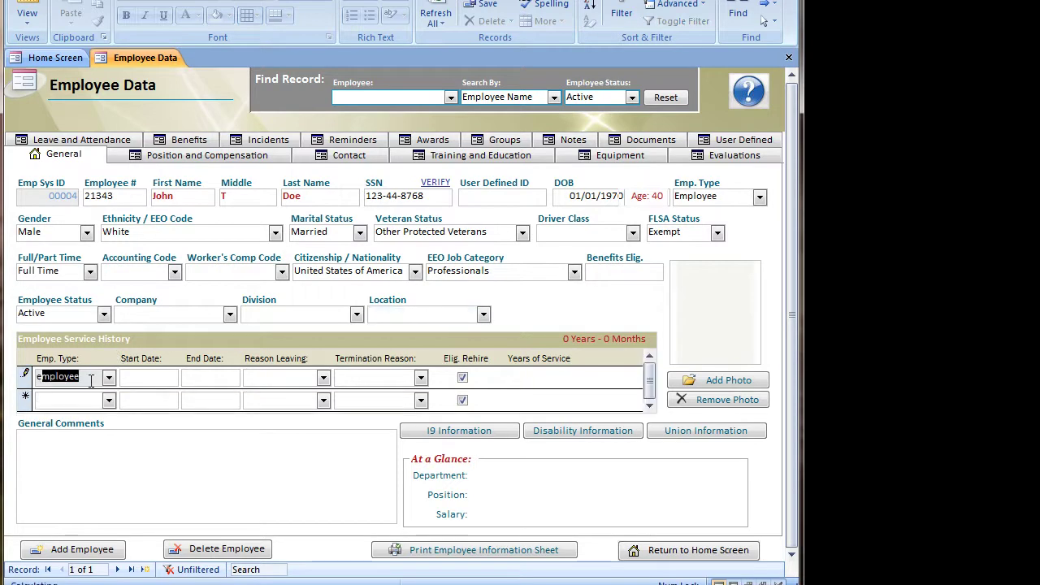
pyautogui.press('Tab')
pyautogui.write('01/01/20')
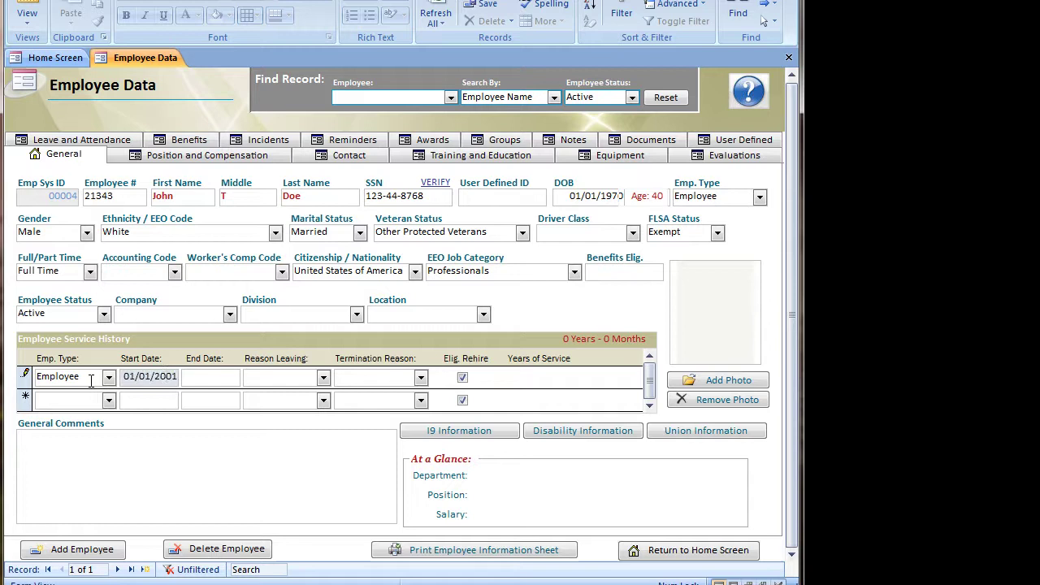
pyautogui.write('10')
pyautogui.press('Tab')
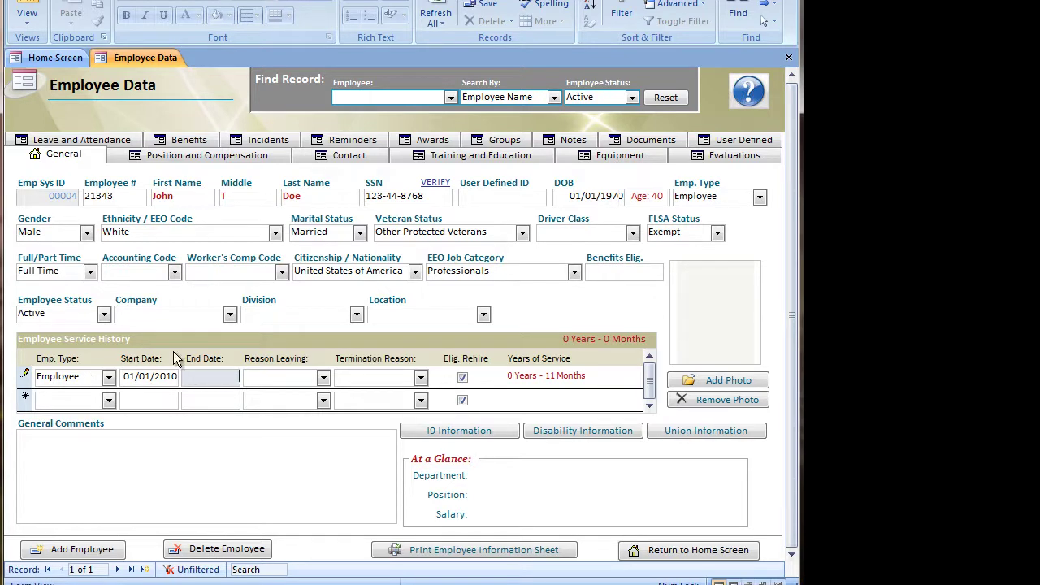
# Check the reason-for-leaving and termination reason lists, leaving both empty.
pyautogui.click(323, 376)
pyautogui.click(323, 376)
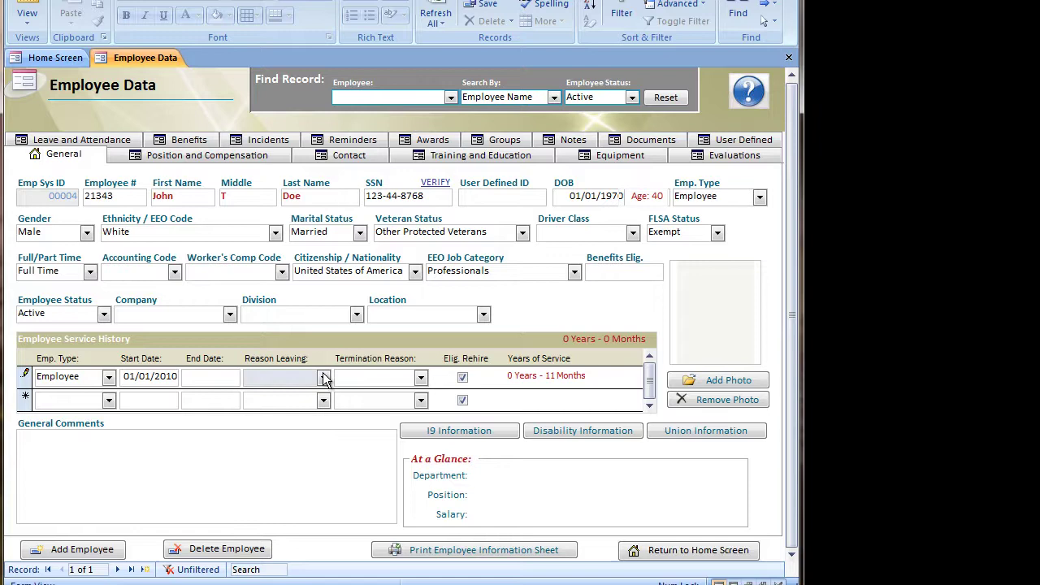
pyautogui.click(420, 378)
pyautogui.click(421, 378)
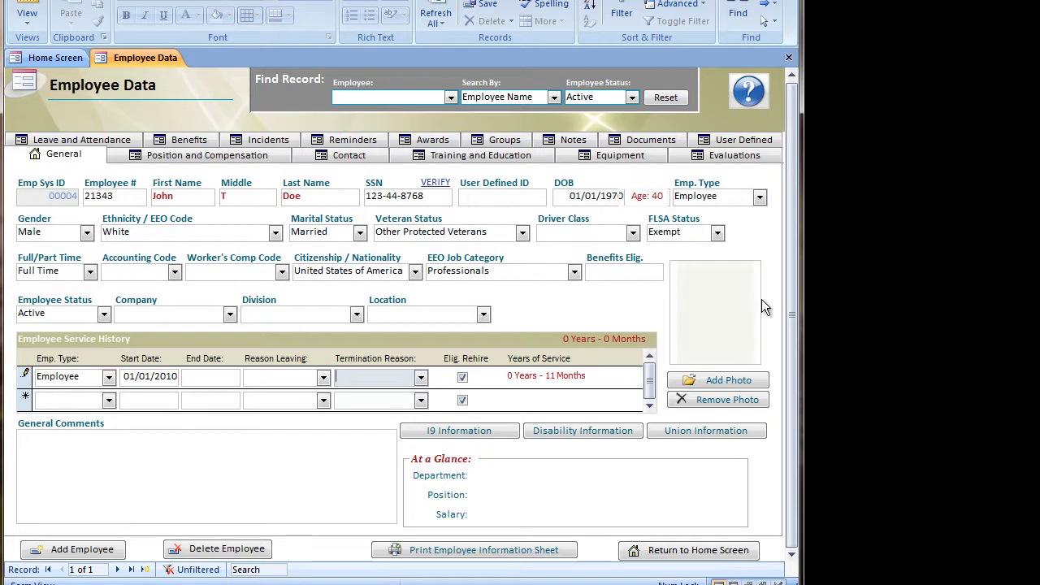
# Attach Sample02.jpg as the employee's photo.
pyautogui.click(721, 380)
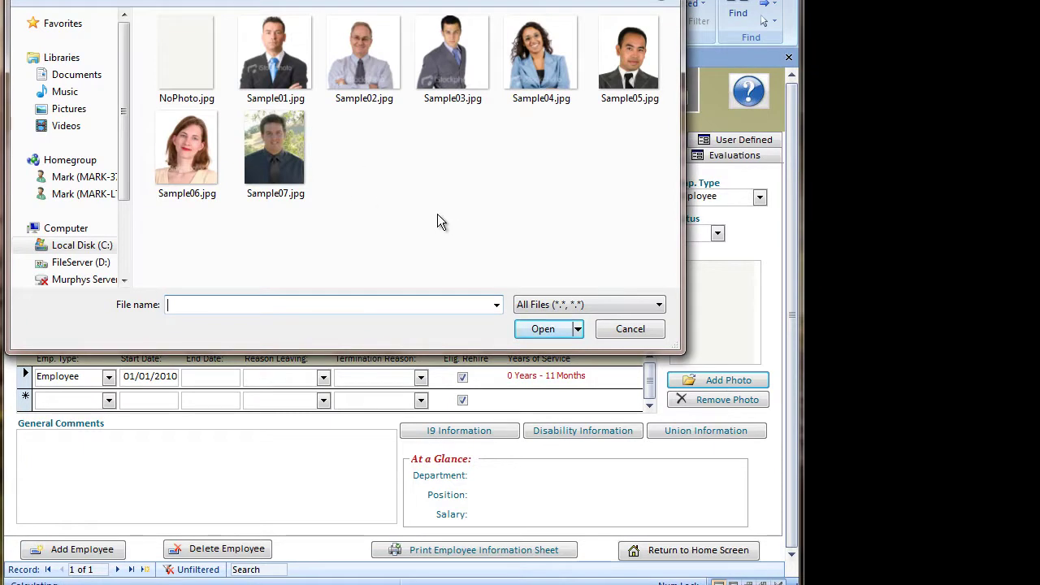
pyautogui.click(366, 49)
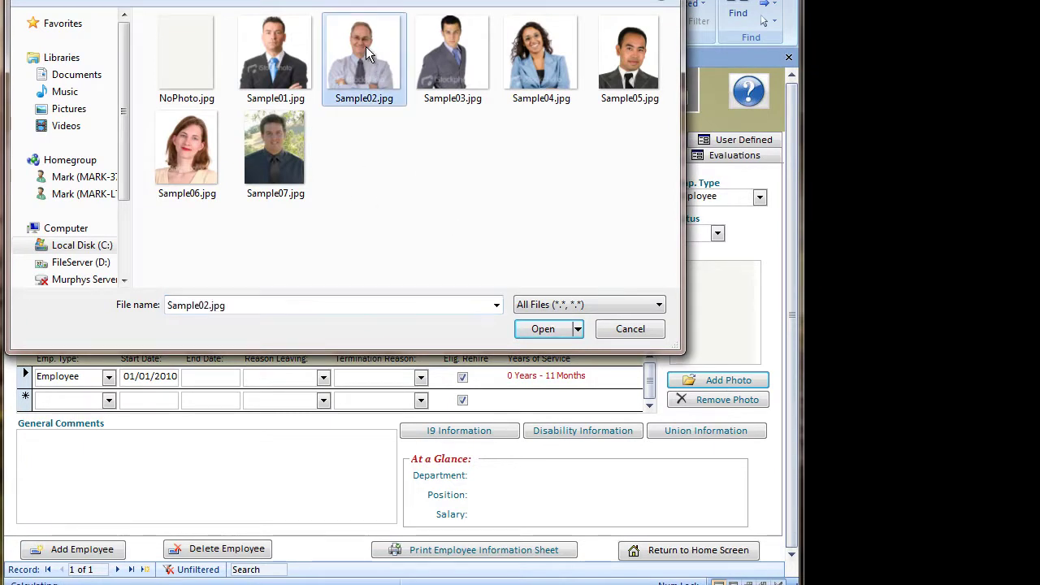
pyautogui.click(542, 328)
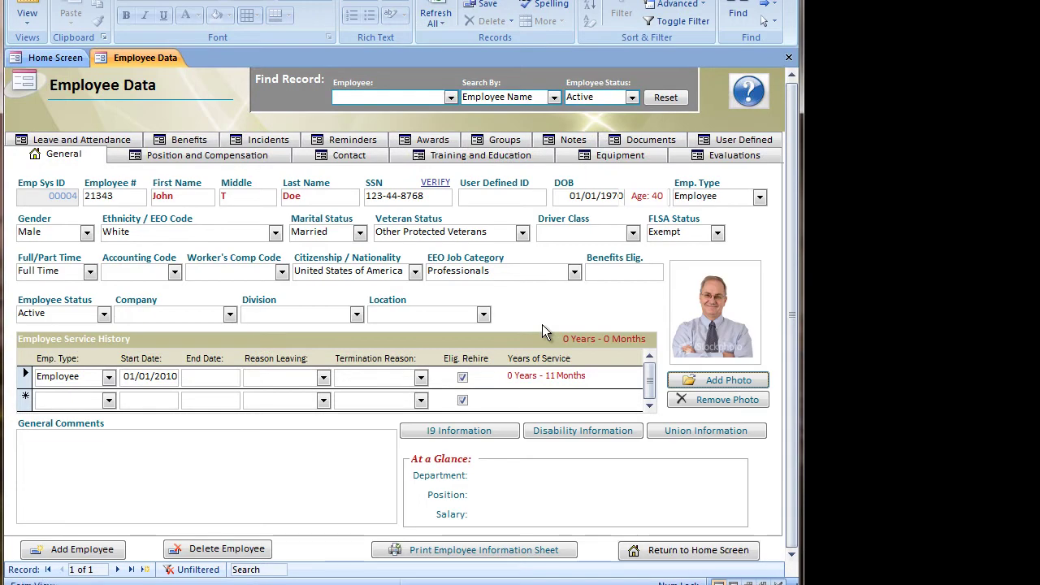
pyautogui.click(438, 435)
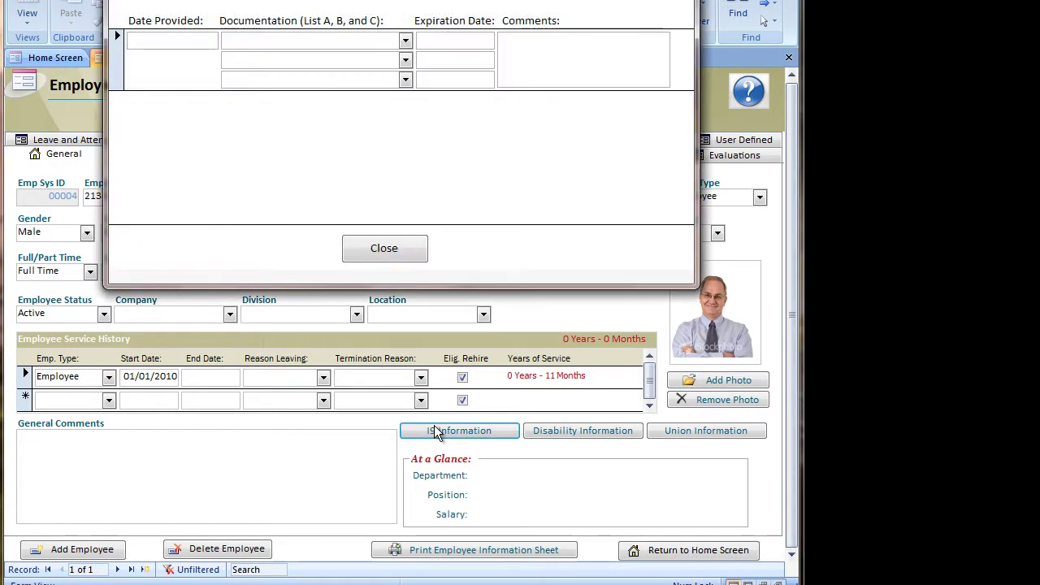
pyautogui.click(406, 41)
pyautogui.click(405, 60)
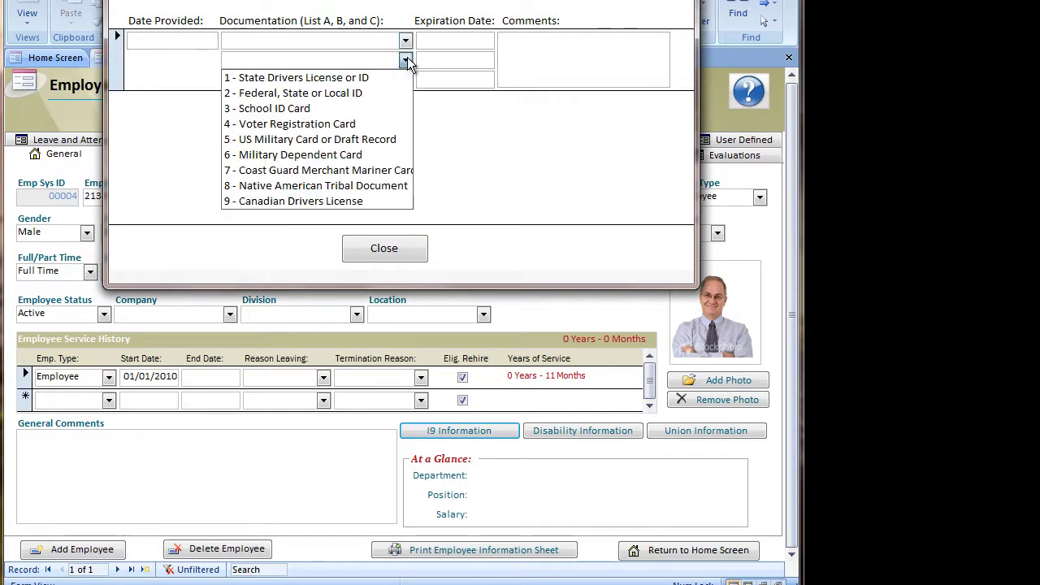
pyautogui.click(405, 59)
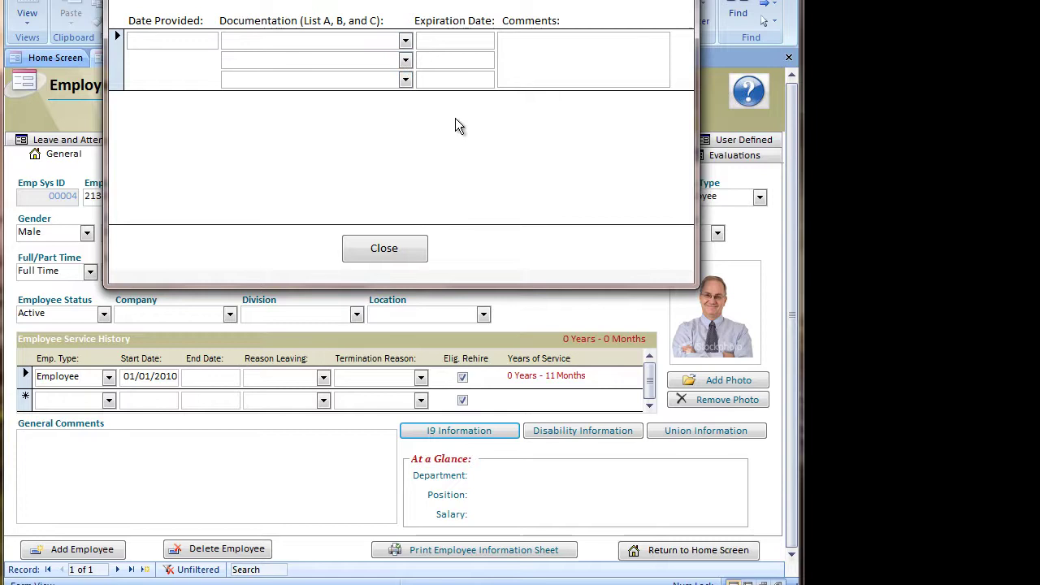
pyautogui.click(395, 258)
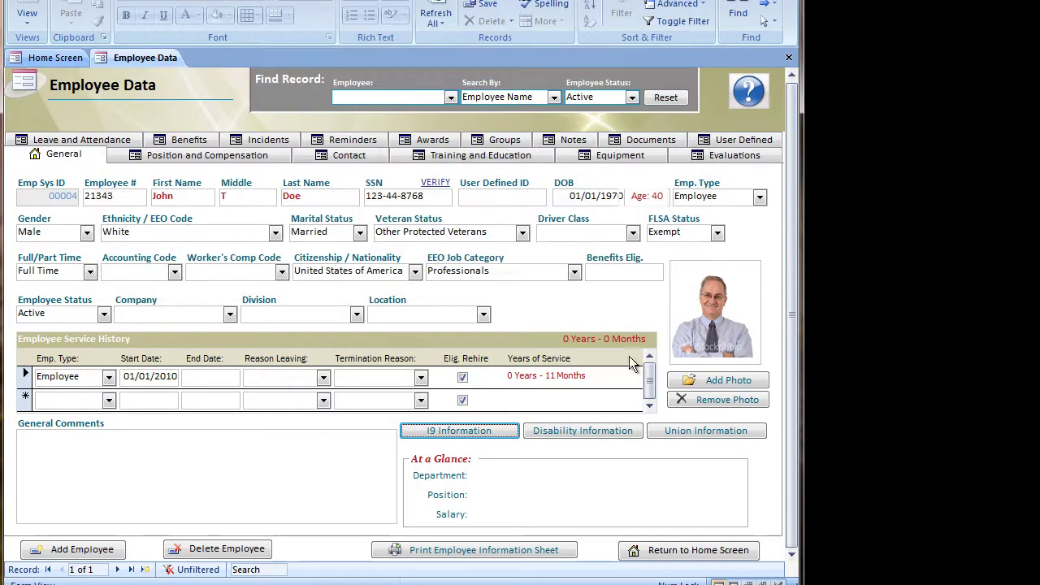
pyautogui.click(618, 428)
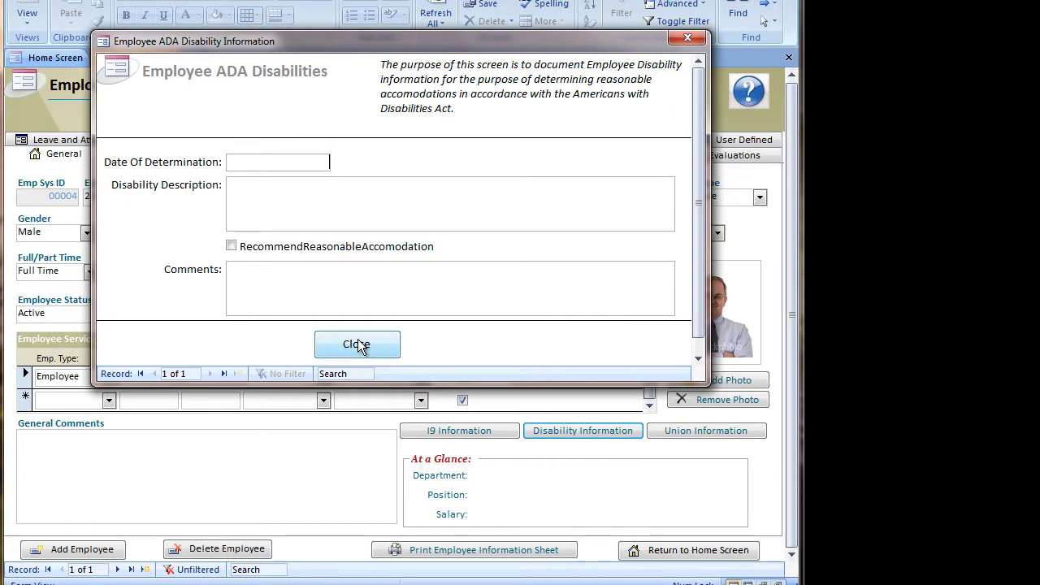
pyautogui.click(358, 345)
pyautogui.click(674, 428)
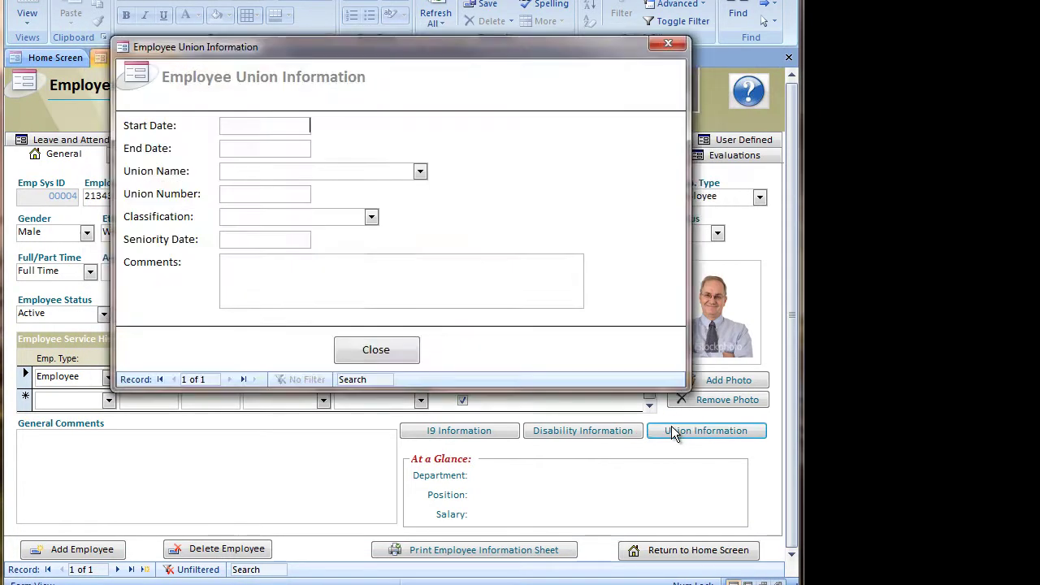
pyautogui.click(380, 358)
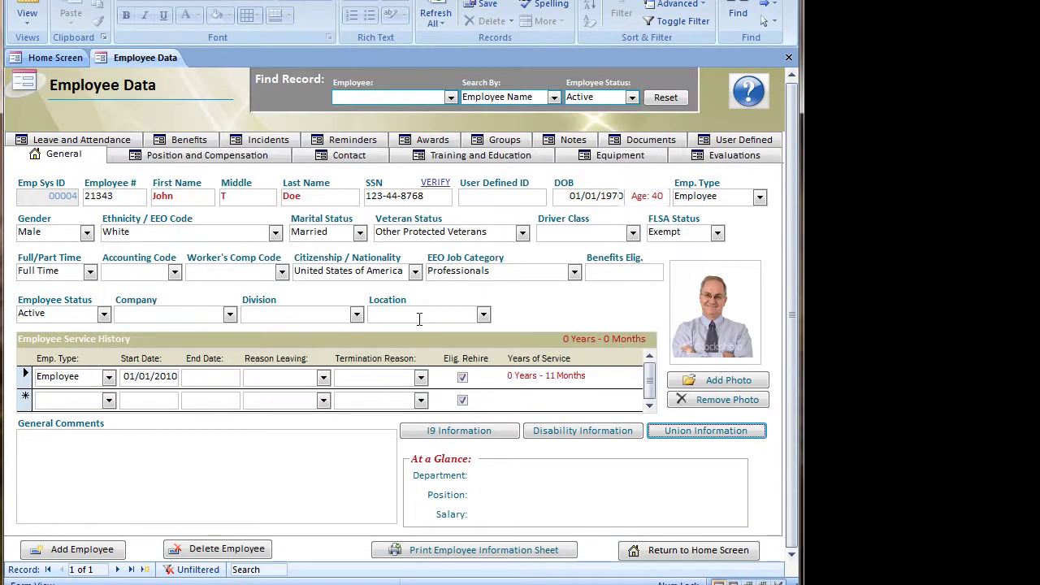
# Switch the Employee Data form to its Position and Compensation tab.
pyautogui.click(168, 159)
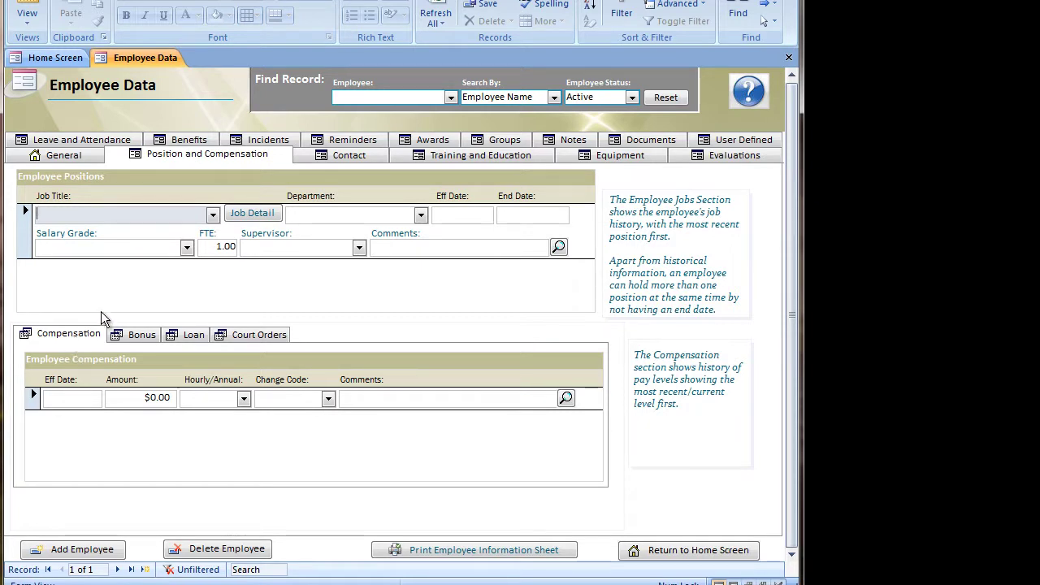
# Add a job position of Programmer in Information Systems, effective 01/01/2010.
pyautogui.click(213, 216)
pyautogui.click(202, 269)
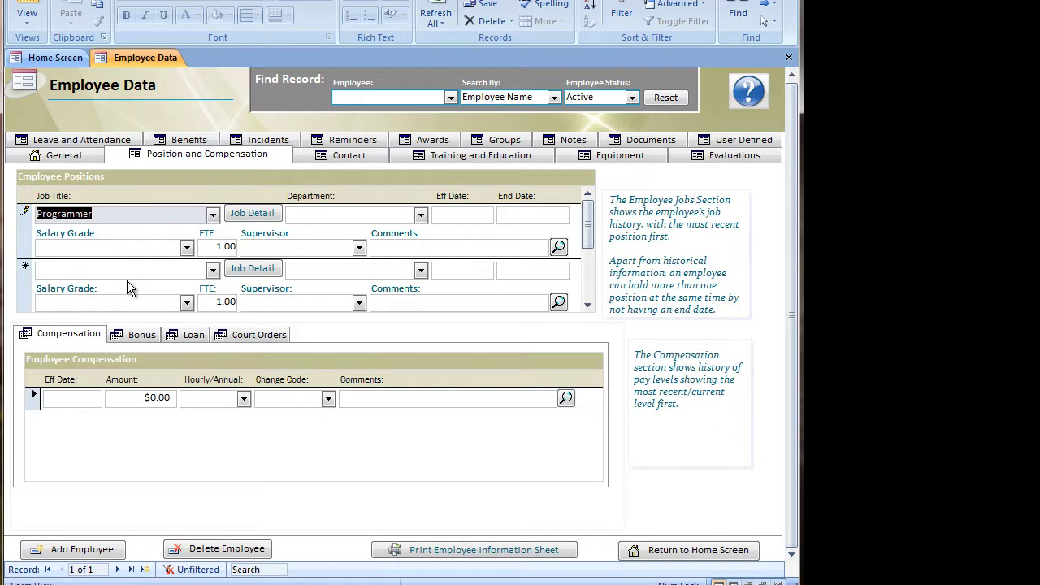
pyautogui.press('Tab')
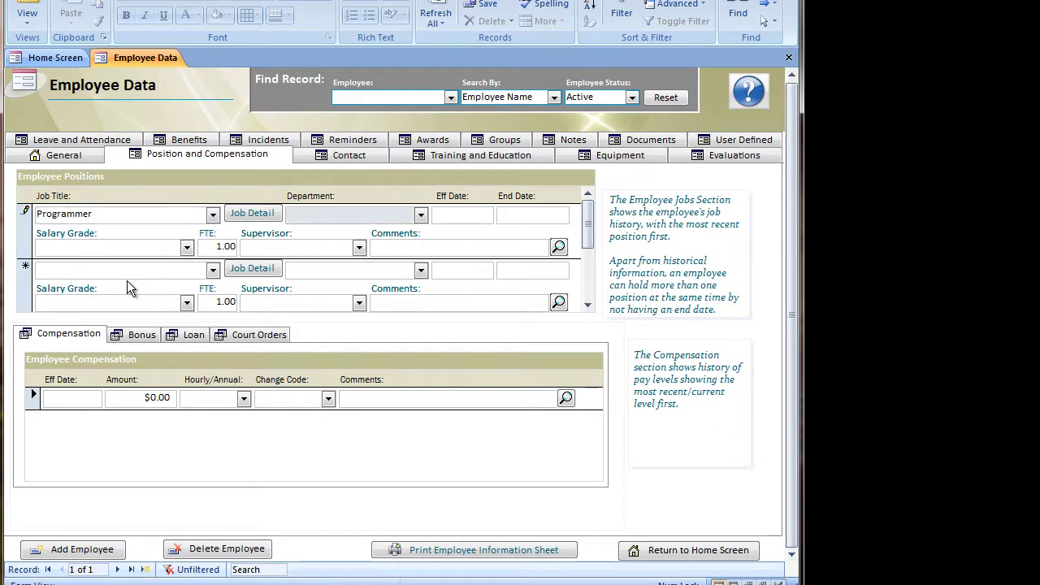
pyautogui.write('Information Systems')
pyautogui.press('Tab')
pyautogui.write('01/01/2010')
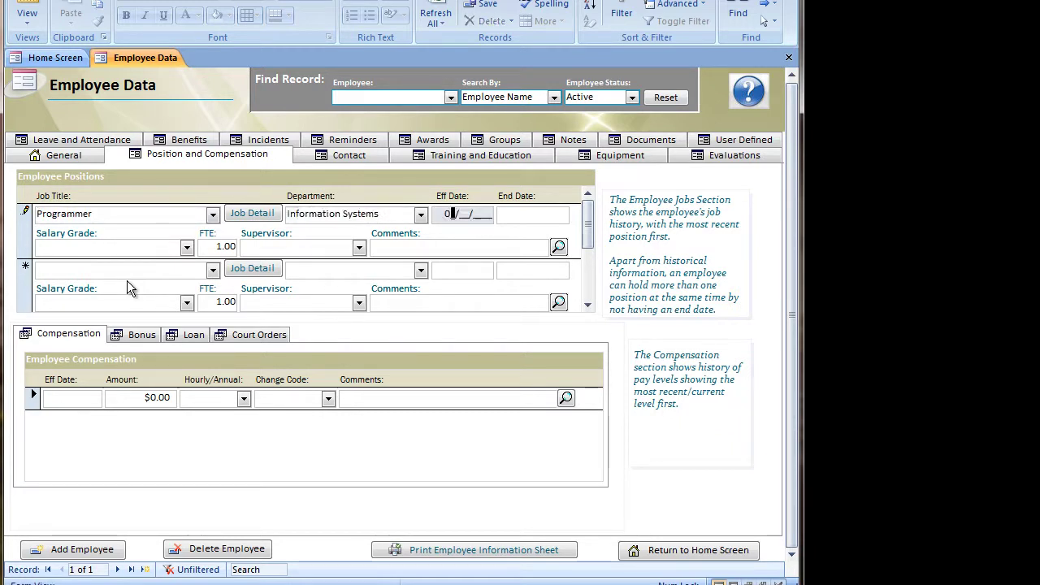
pyautogui.press('Tab')
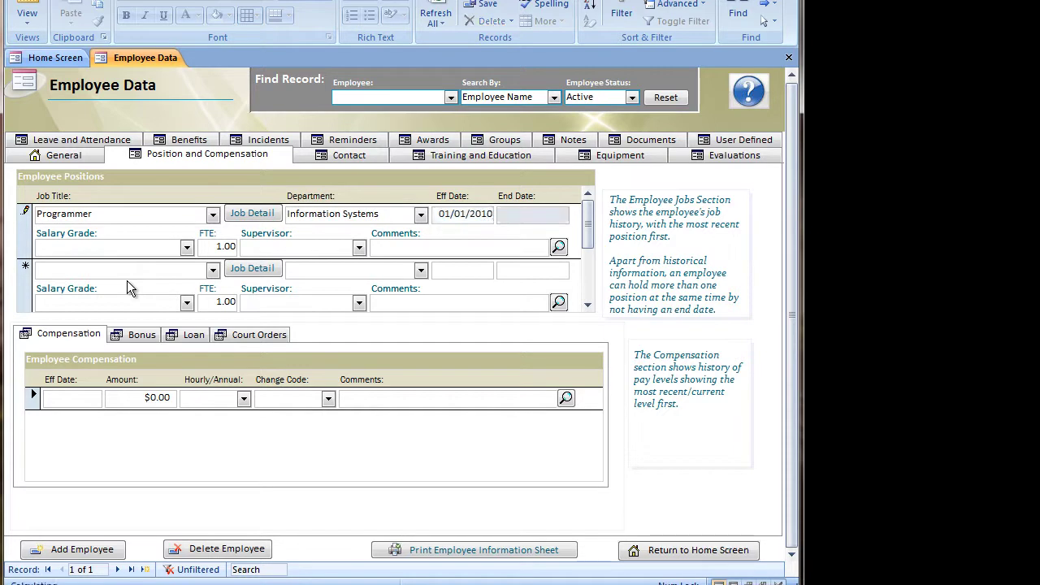
pyautogui.press('Tab')
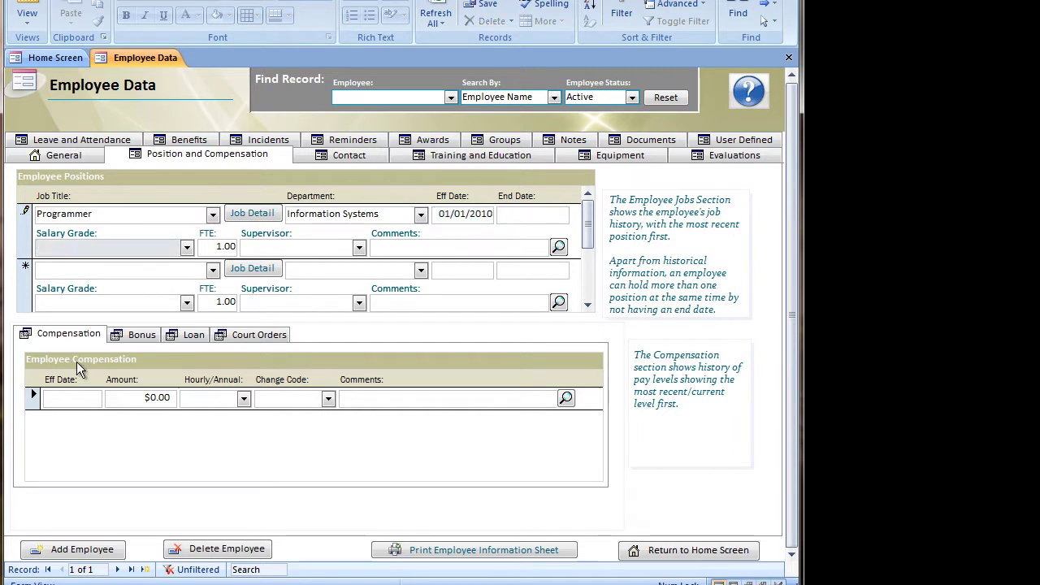
# Add a $50,000 Annual New Hire compensation effective 01/01/2010, then return to General details.
pyautogui.click(60, 396)
pyautogui.write('01012010')
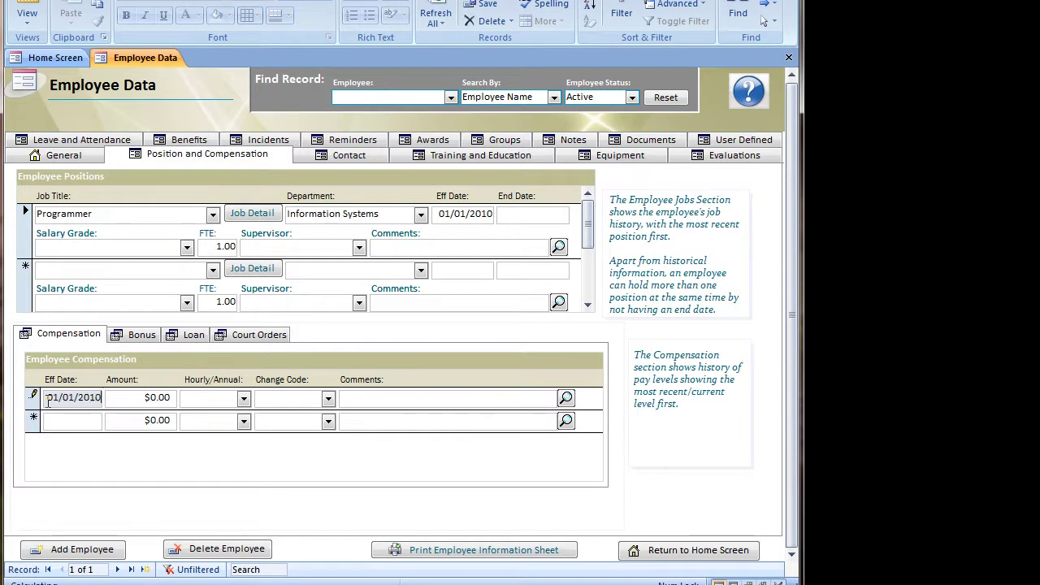
pyautogui.press('Tab')
pyautogui.write('50000')
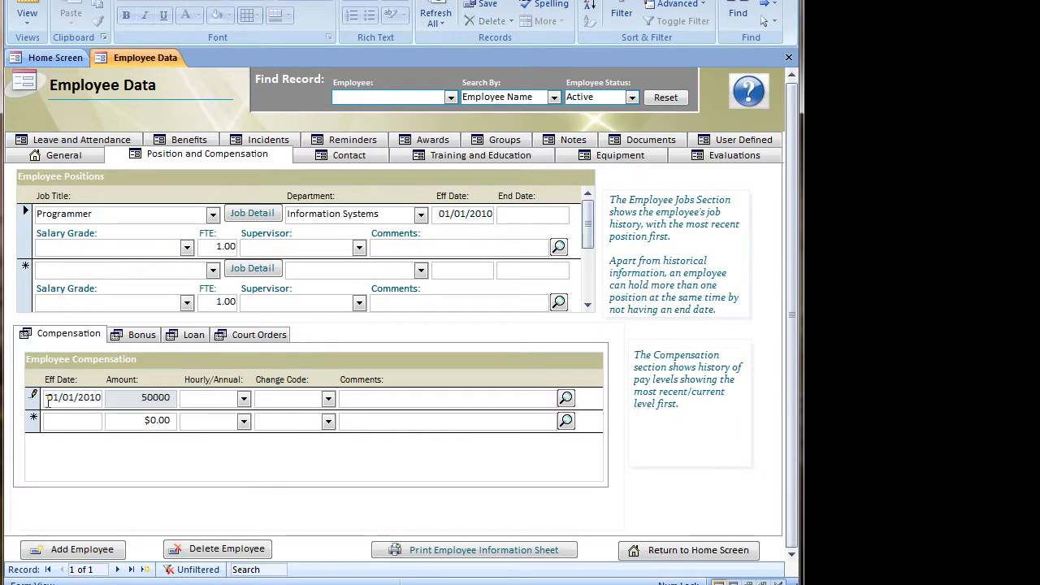
pyautogui.press('Tab')
pyautogui.write('a')
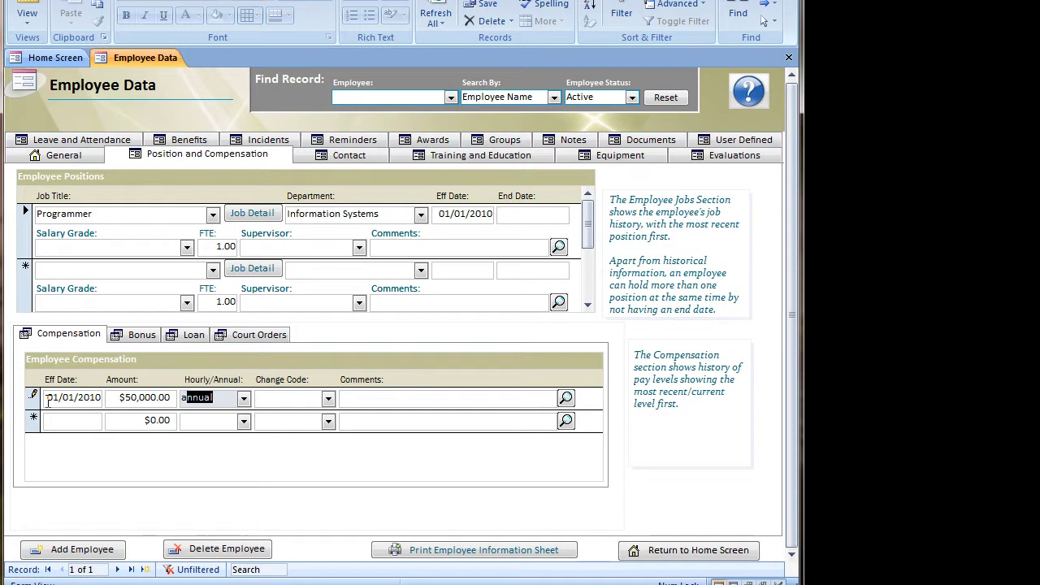
pyautogui.press('Tab')
pyautogui.write('n')
pyautogui.press('Tab')
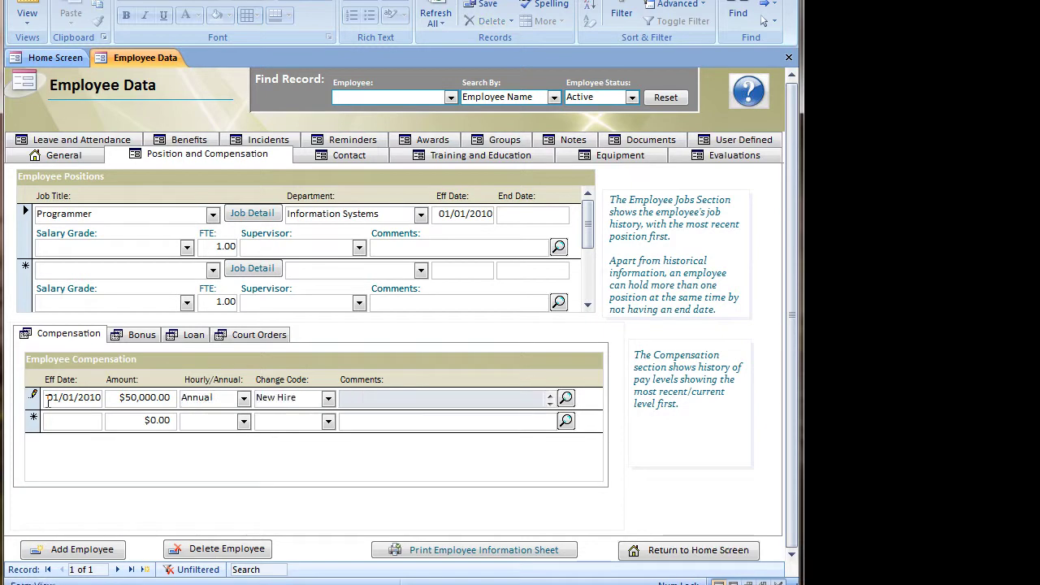
pyautogui.press('Tab')
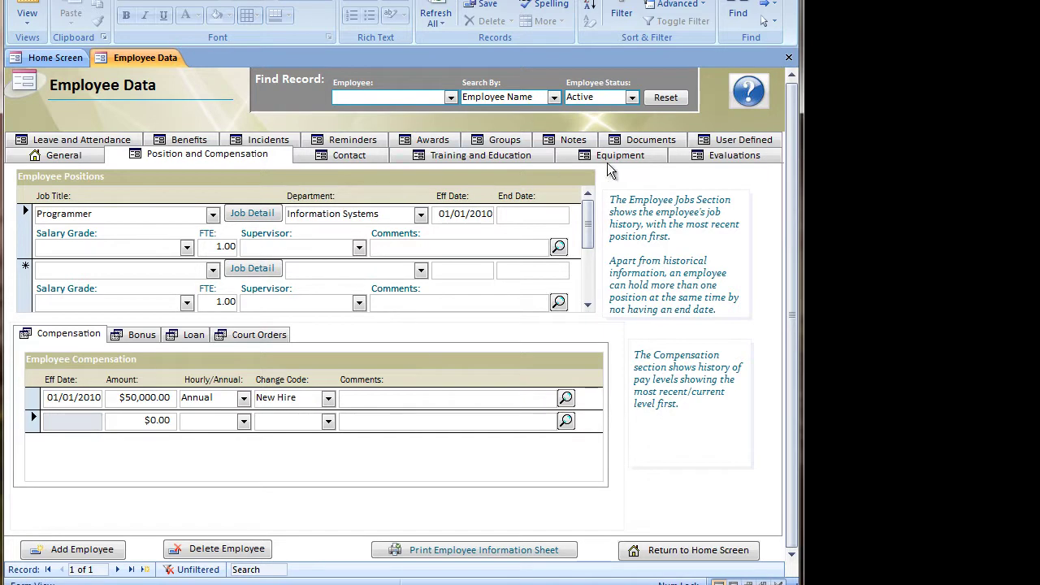
pyautogui.click(65, 156)
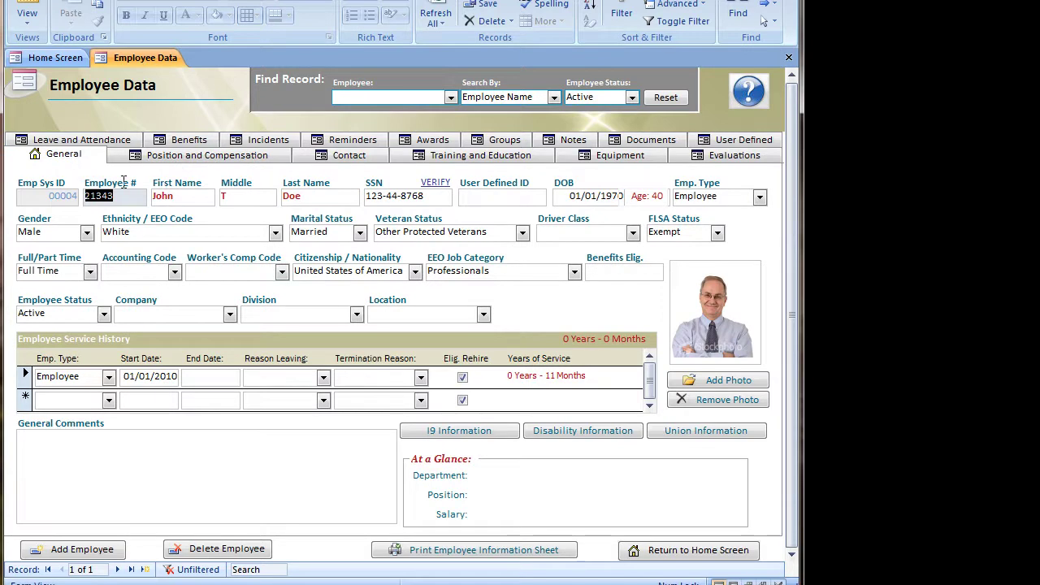
# Return to the Home Screen and reopen Employee Data on a blank record.
pyautogui.click(650, 552)
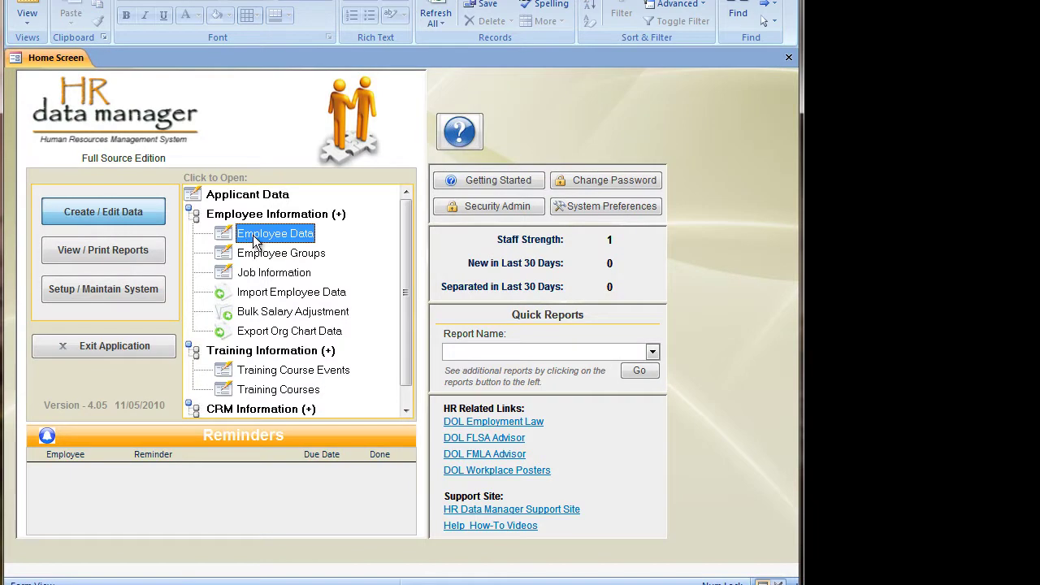
pyautogui.doubleClick(256, 236)
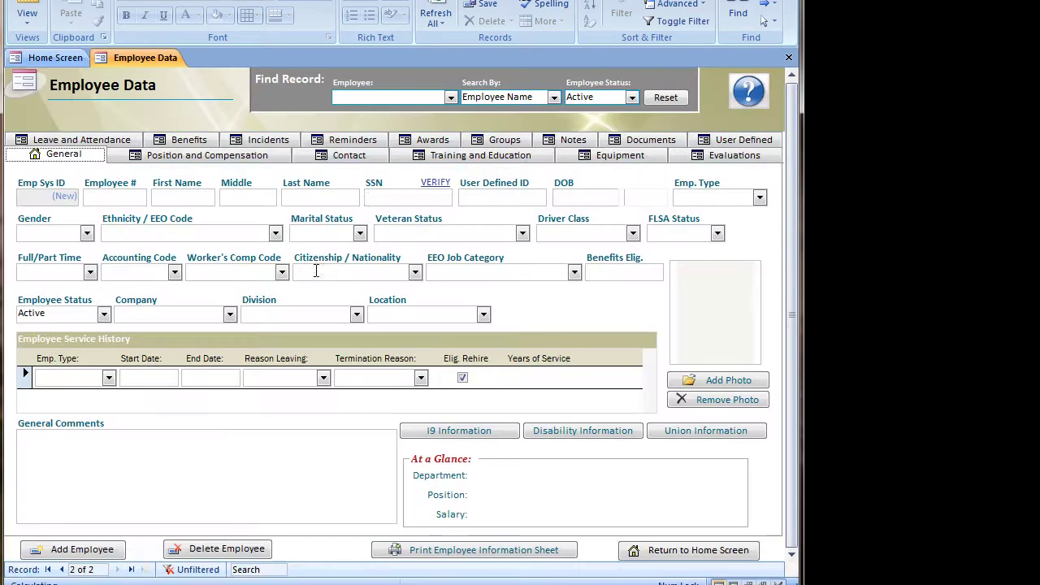
# Look up the new Programmer employee in the Find Record Employee dropdown to load their saved record.
pyautogui.click(450, 97)
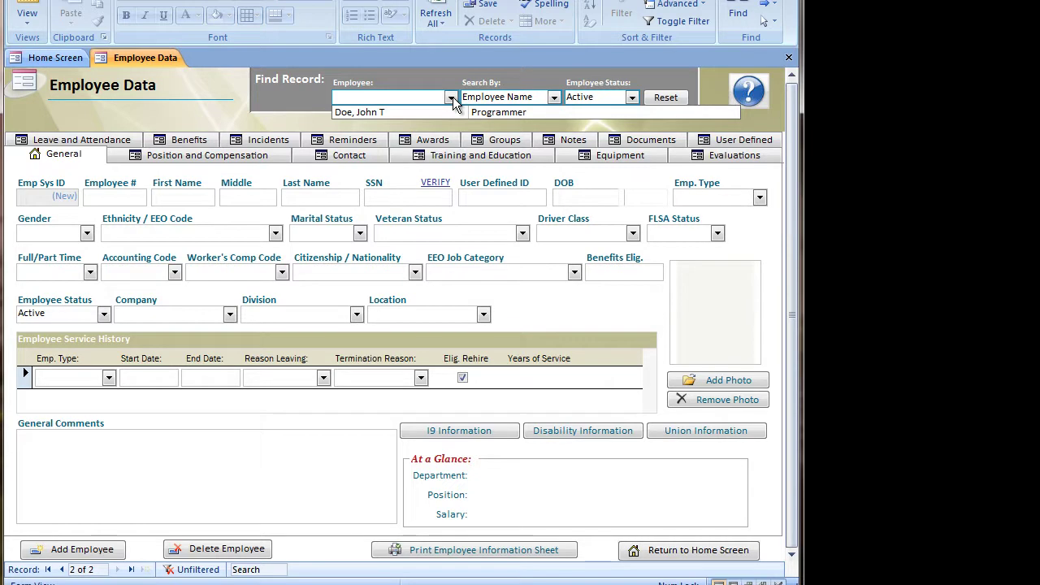
pyautogui.click(361, 112)
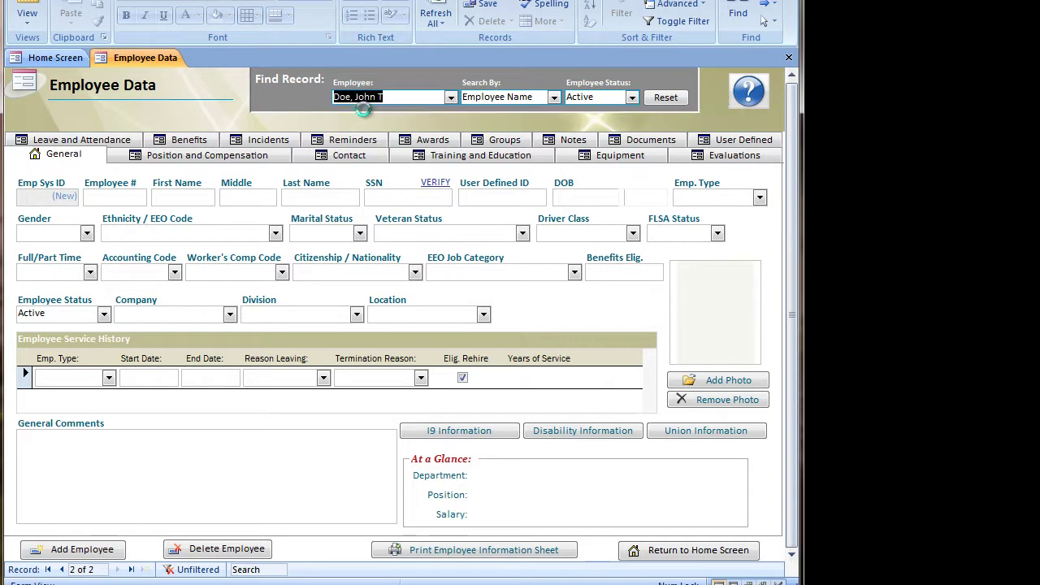